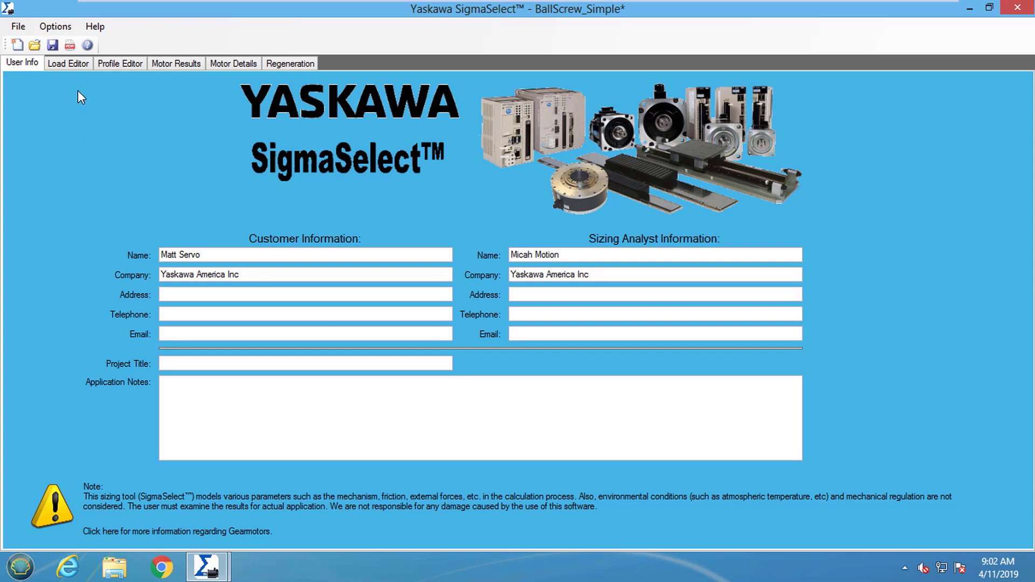
Browse the Load Editor, Profile Editor, Motor Results and Motor Details pages.
{"action": "left_click", "coordinate": [76, 63]}
{"action": "left_click", "coordinate": [126, 63]}
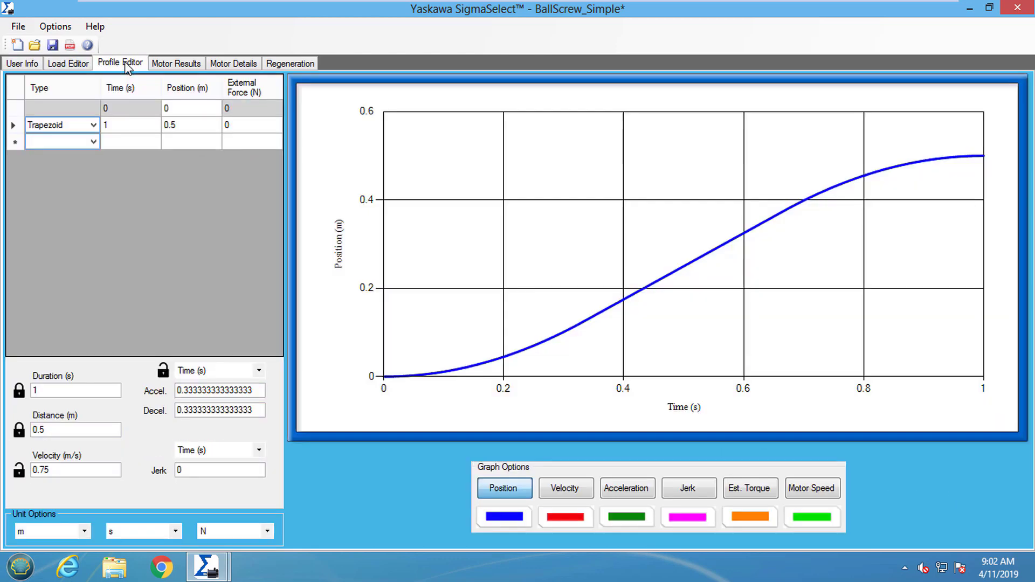
{"action": "left_click", "coordinate": [173, 64]}
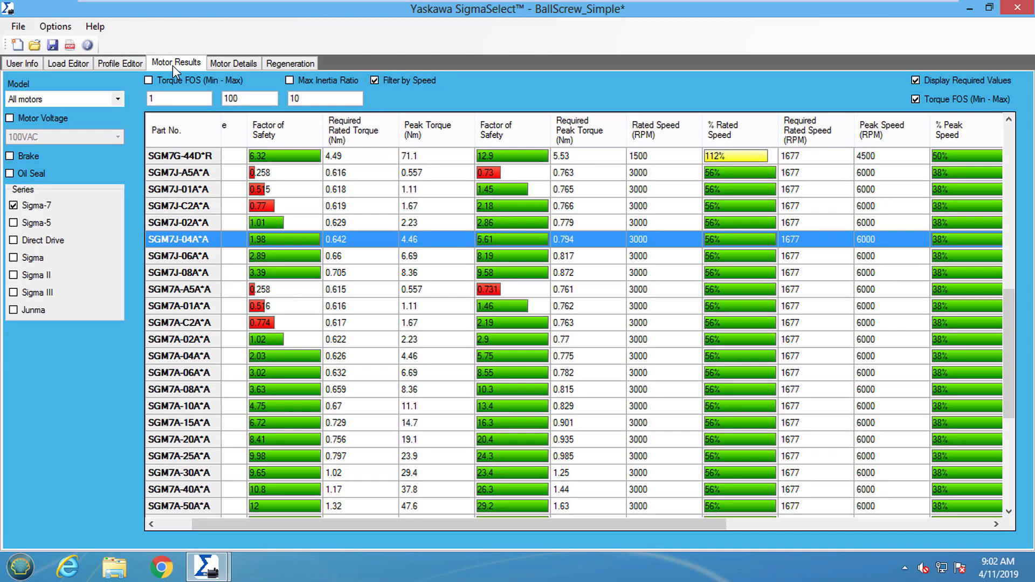
{"action": "left_click", "coordinate": [241, 66]}
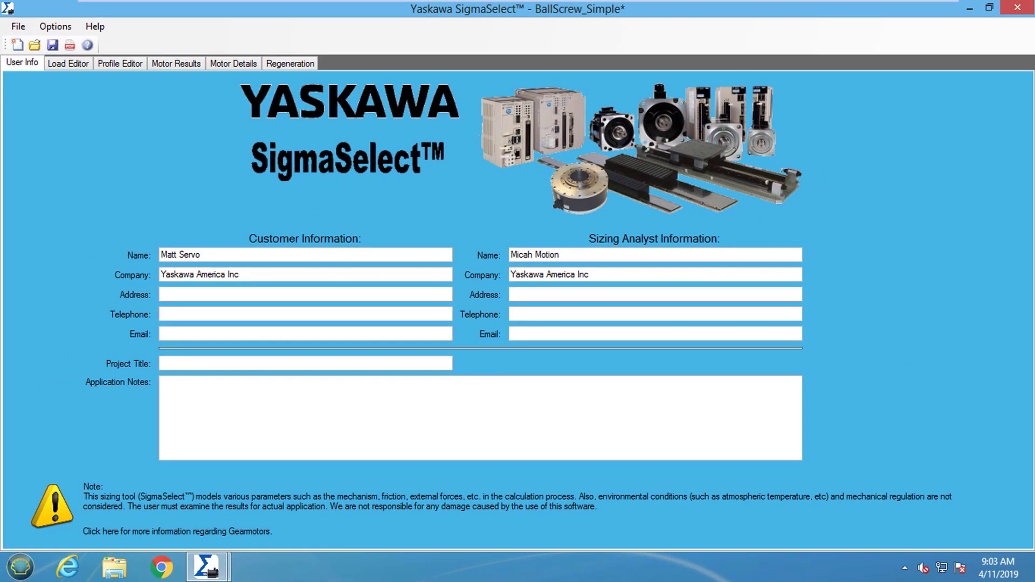
Check the SigmaSelect version (1.0.7.9) under Help > About, then close the dialog.
{"action": "left_click", "coordinate": [95, 26]}
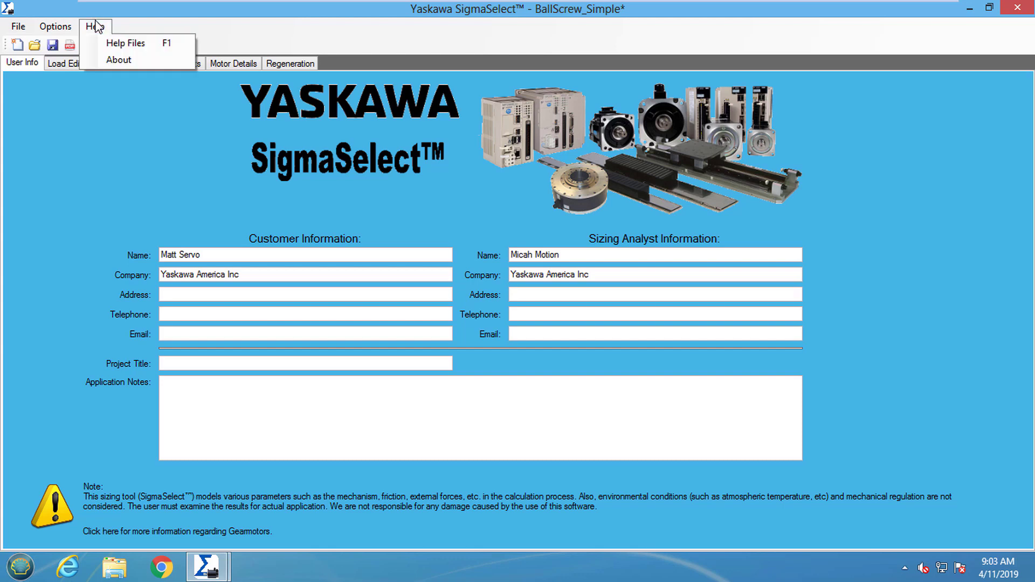
{"action": "left_click", "coordinate": [118, 60]}
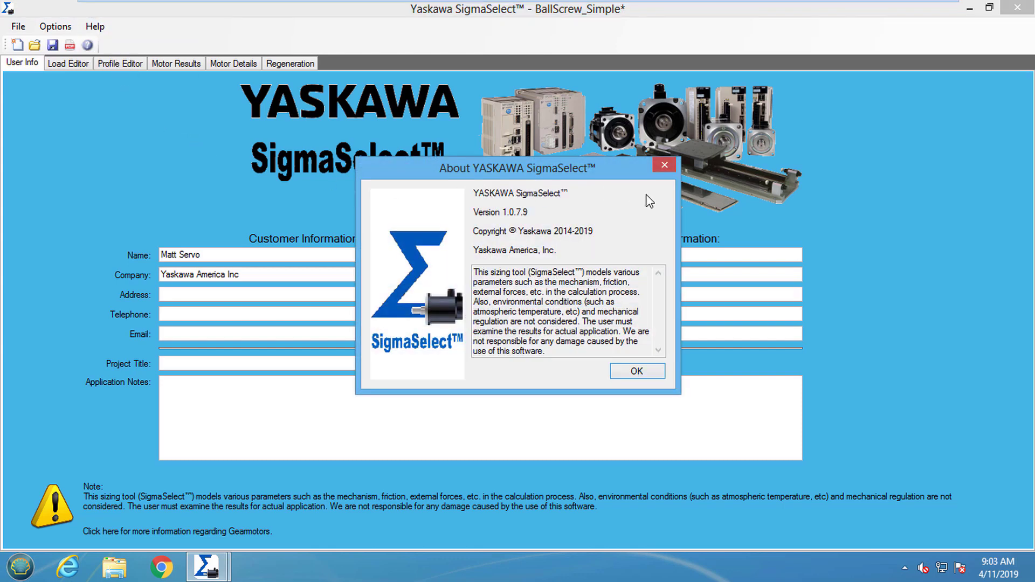
{"action": "left_click", "coordinate": [641, 370]}
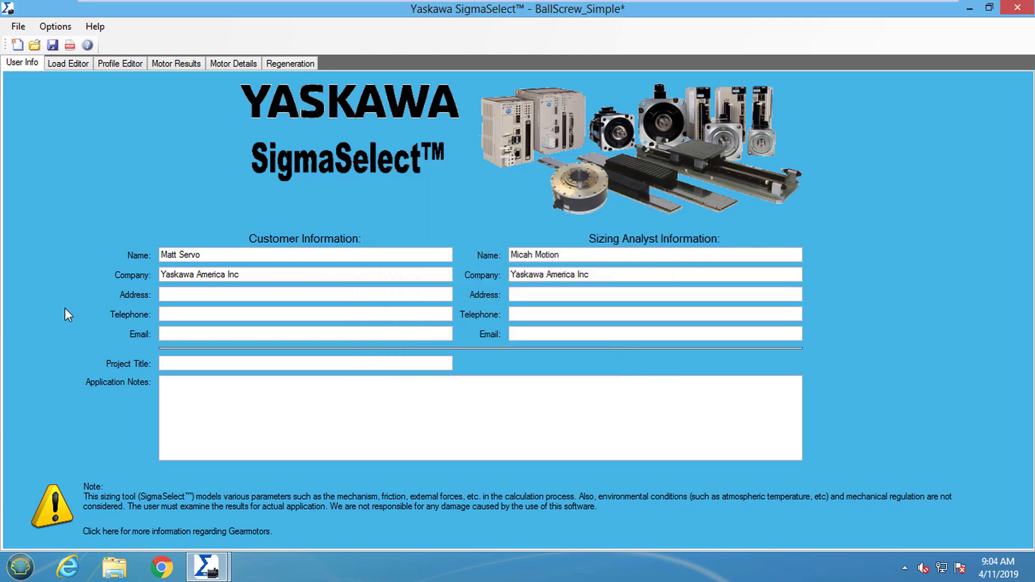
{"action": "left_click", "coordinate": [60, 68]}
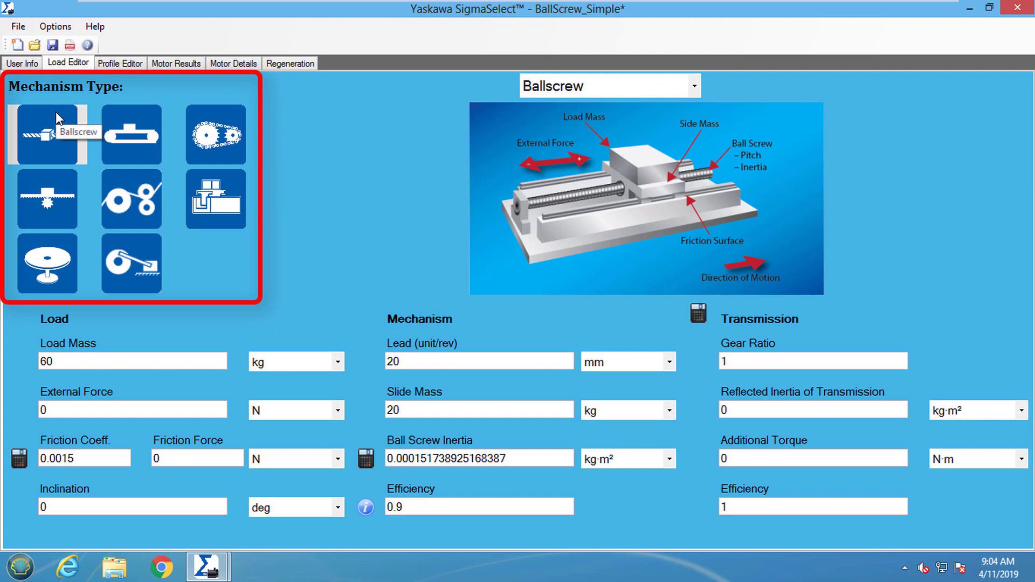
{"action": "left_click", "coordinate": [49, 207]}
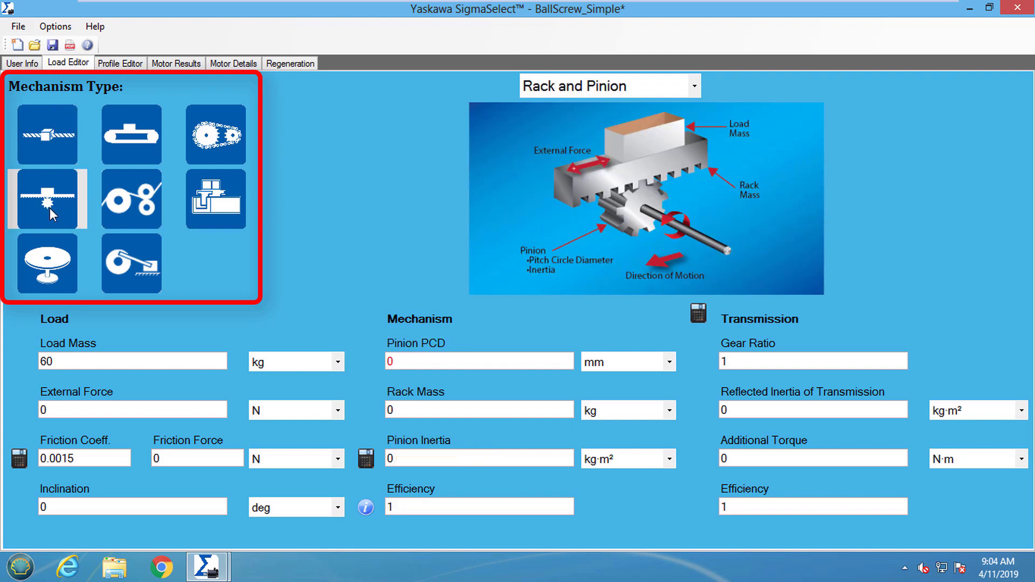
{"action": "left_click", "coordinate": [145, 264]}
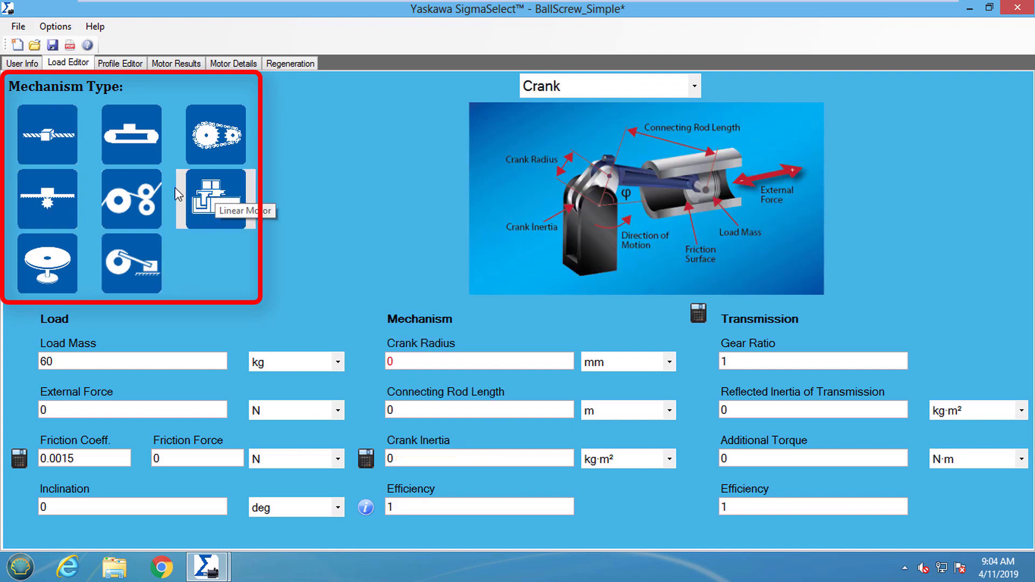
{"action": "left_click", "coordinate": [195, 131]}
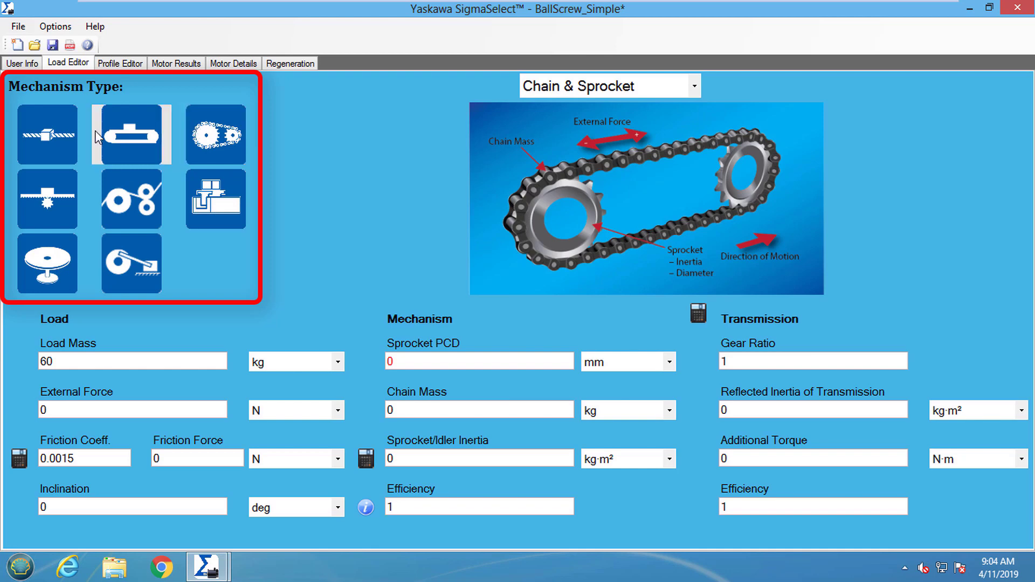
{"action": "left_click", "coordinate": [49, 142]}
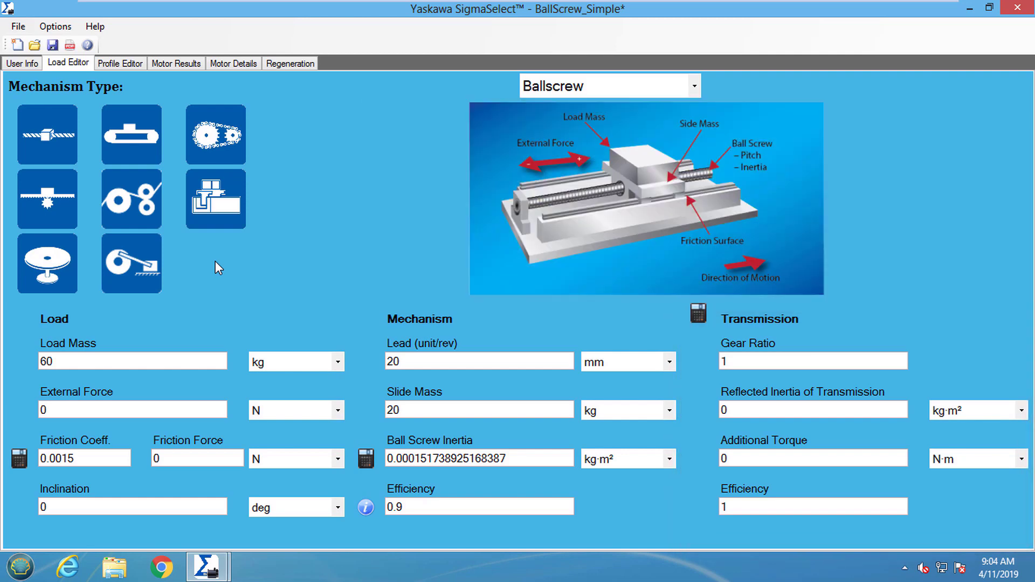
Review the friction, ball screw inertia and transmission calculators, then show the 0.5 m trapezoid profile.
{"action": "left_click", "coordinate": [18, 459]}
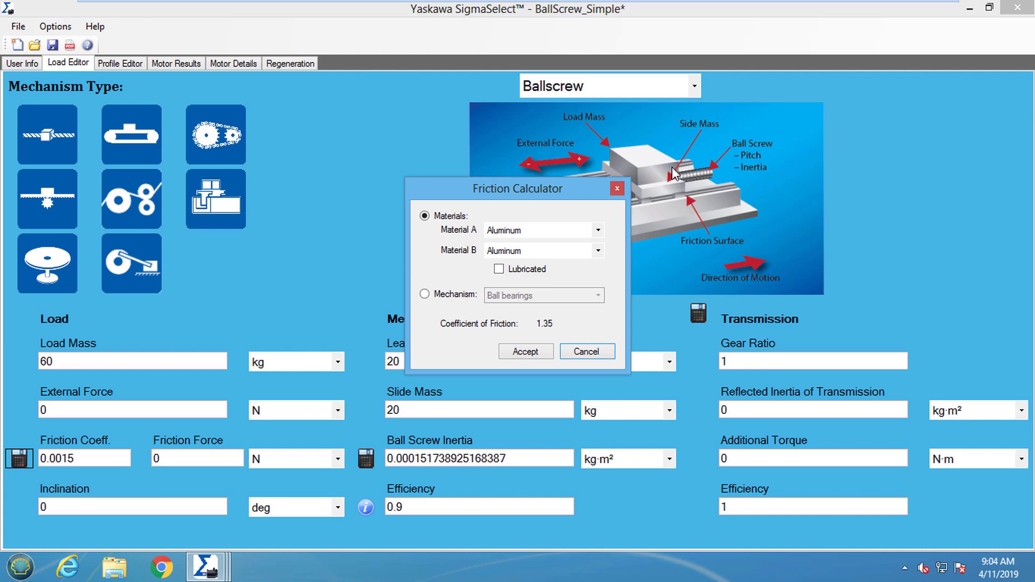
{"action": "left_click", "coordinate": [617, 189]}
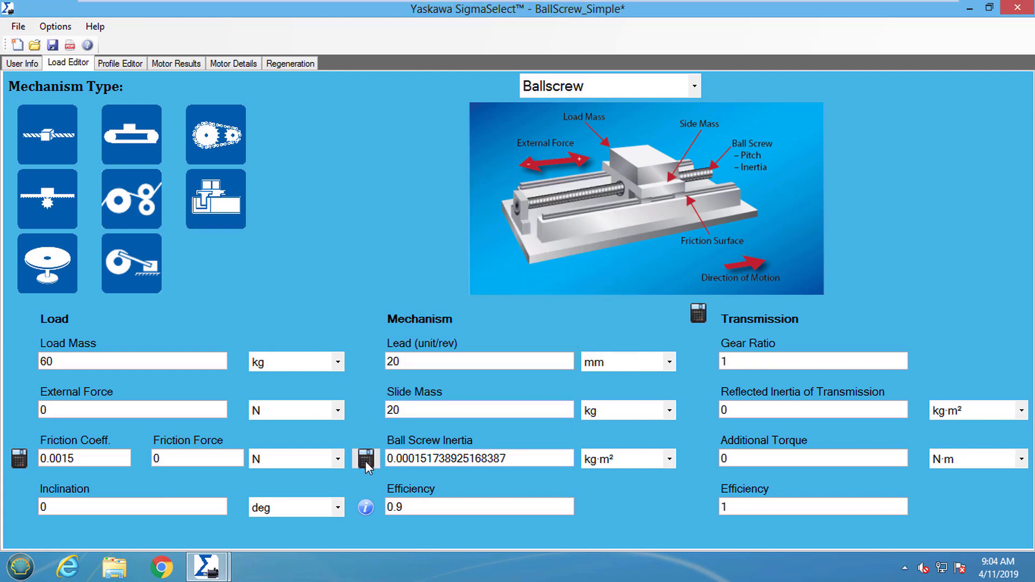
{"action": "left_click", "coordinate": [365, 459]}
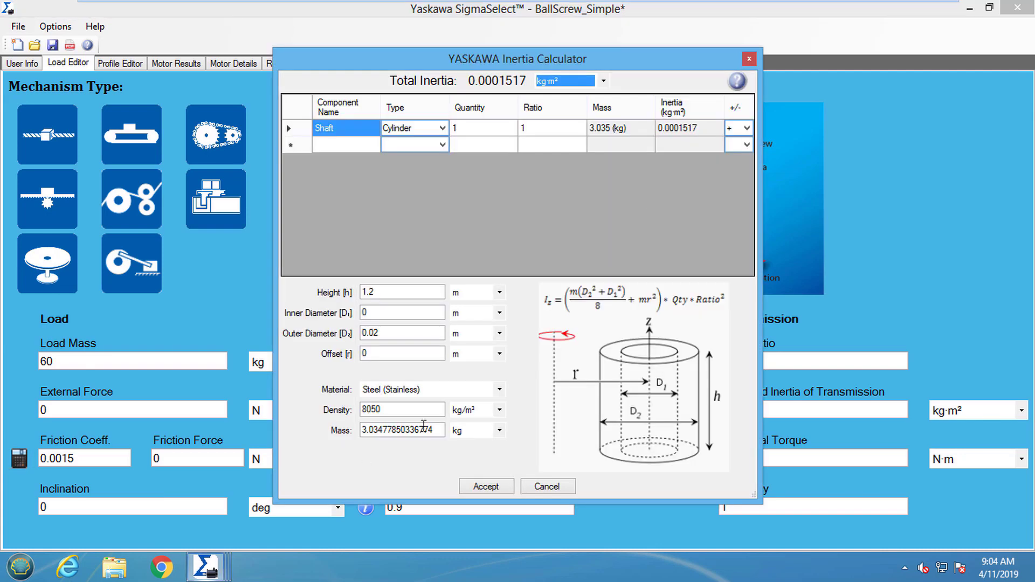
{"action": "left_click", "coordinate": [748, 59]}
{"action": "left_click", "coordinate": [700, 314]}
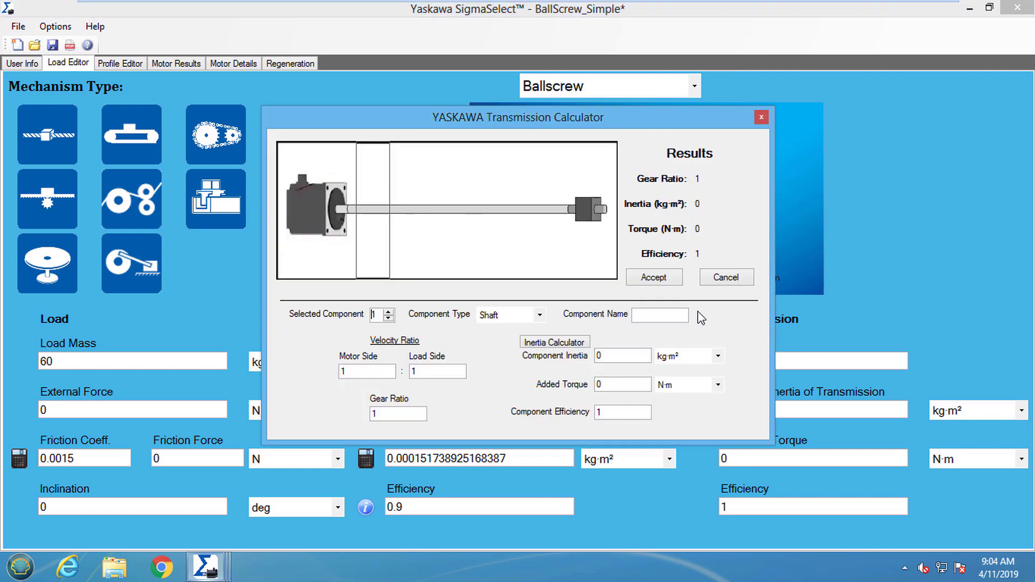
{"action": "left_click", "coordinate": [761, 117]}
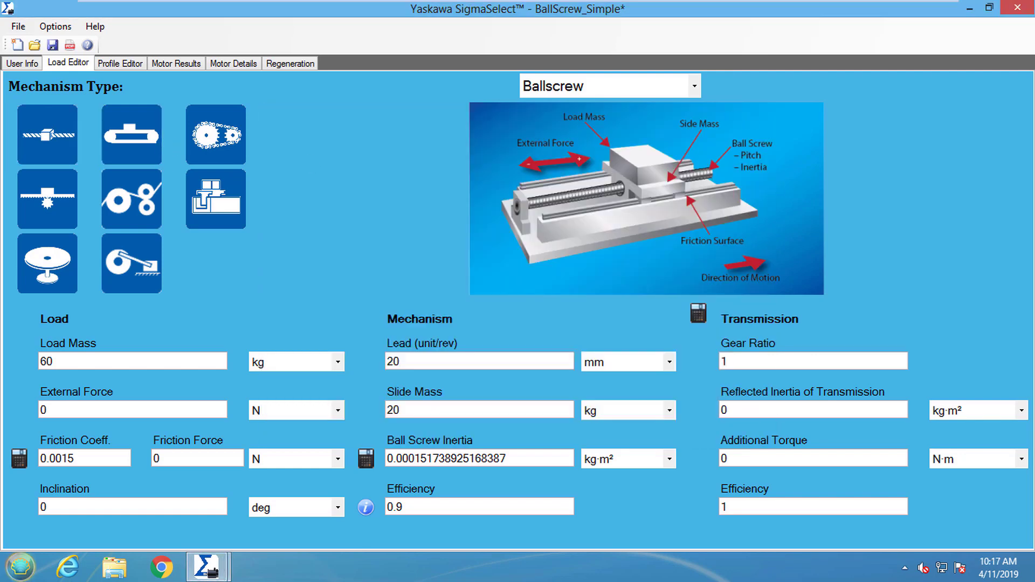
{"action": "left_click", "coordinate": [121, 64]}
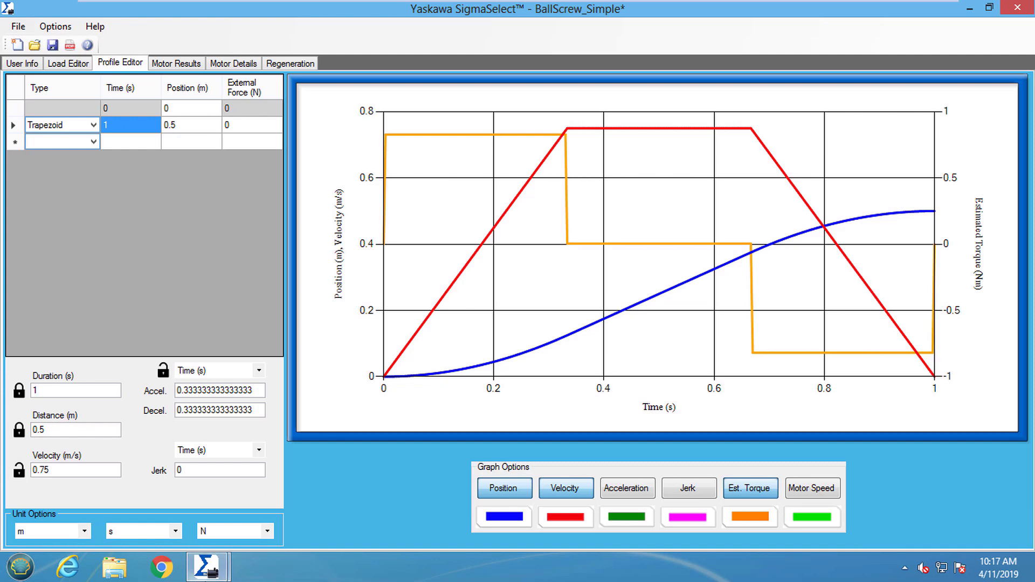
{"action": "mouse_move", "coordinate": [210, 570]}
{"action": "left_click", "coordinate": [278, 506]}
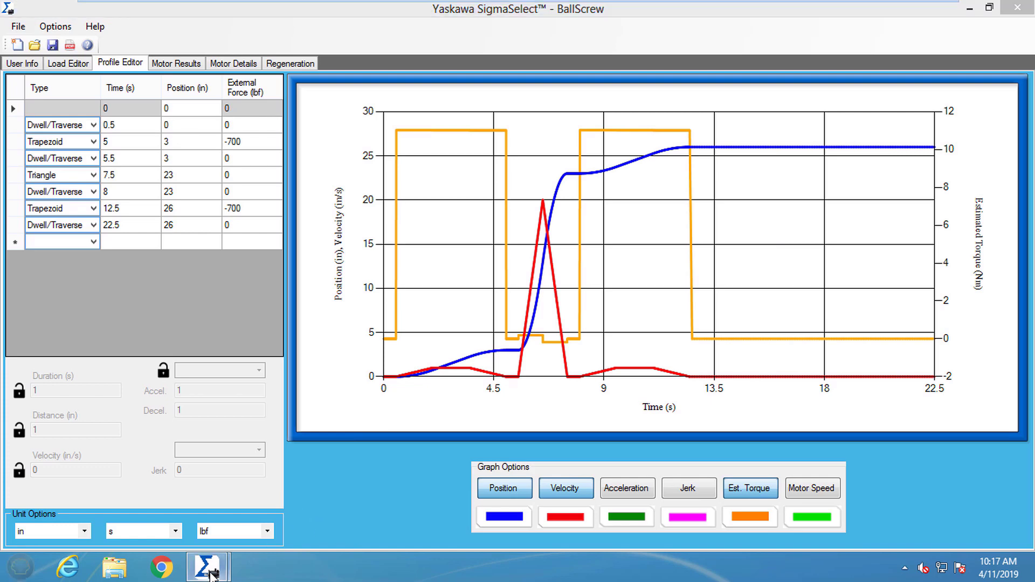
{"action": "mouse_move", "coordinate": [208, 567]}
{"action": "left_click", "coordinate": [160, 506]}
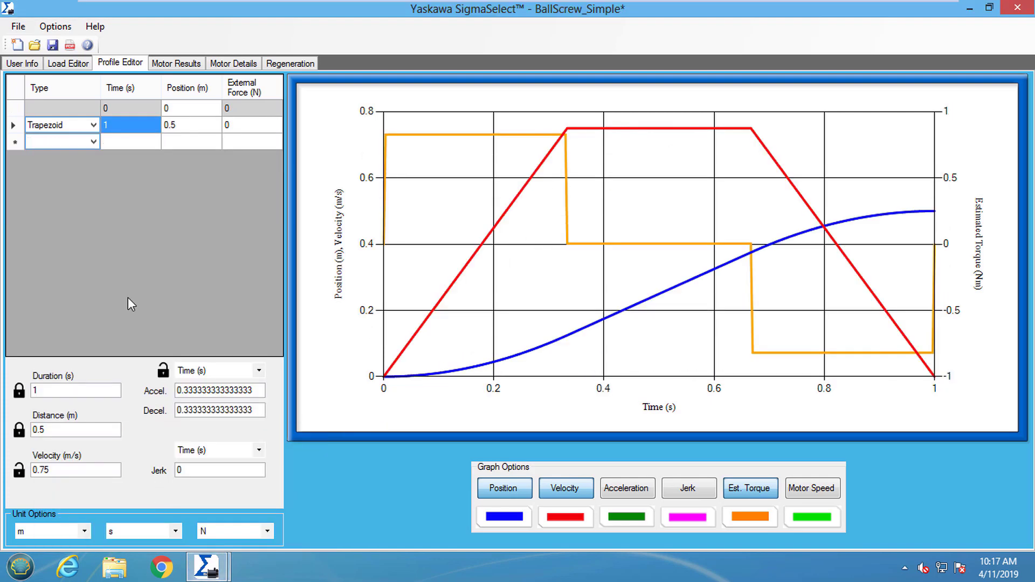
{"action": "left_click", "coordinate": [85, 125]}
{"action": "left_click", "coordinate": [85, 126]}
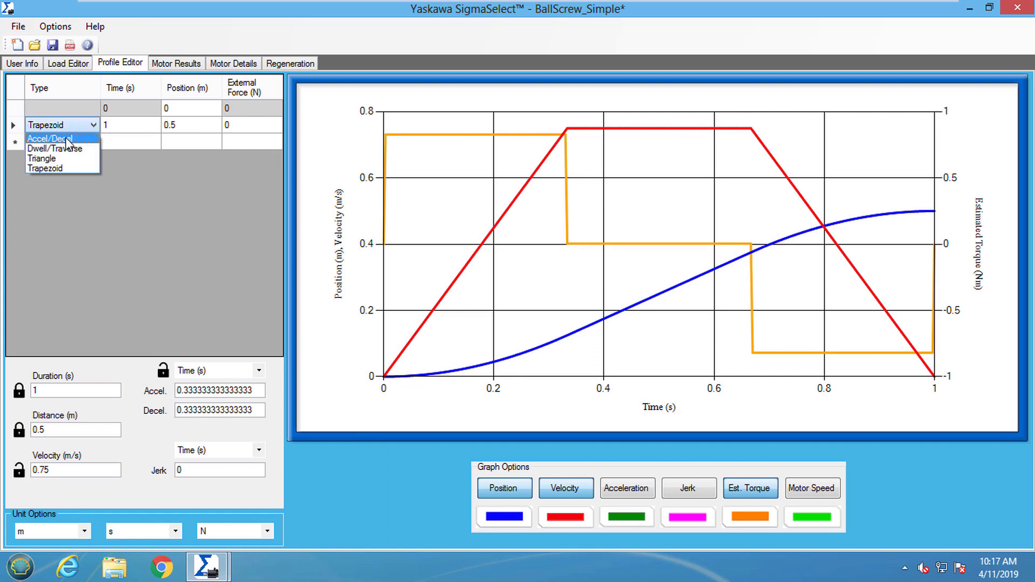
{"action": "left_click", "coordinate": [67, 139]}
{"action": "left_click", "coordinate": [89, 125]}
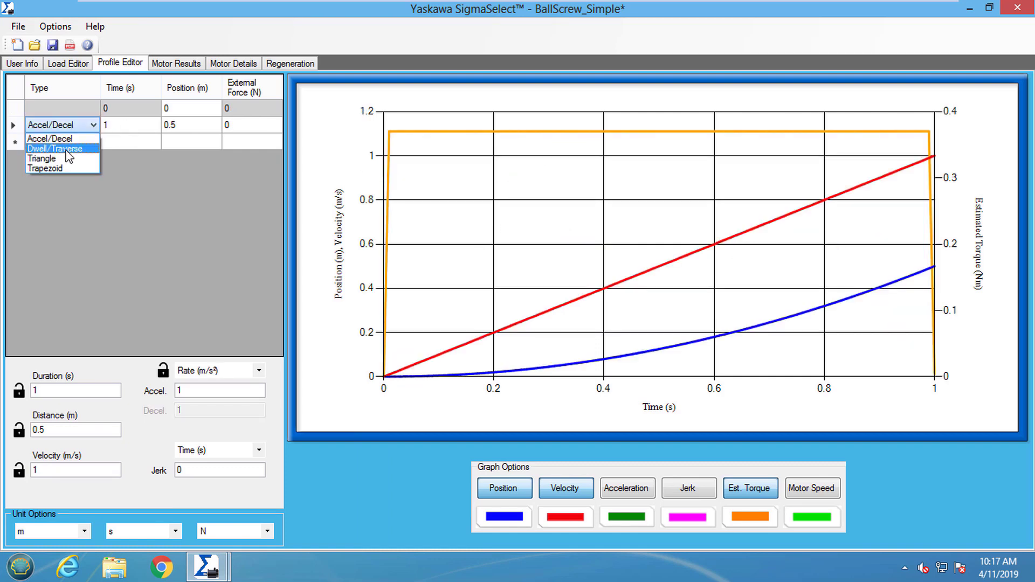
{"action": "left_click", "coordinate": [66, 151]}
{"action": "left_click", "coordinate": [93, 125]}
{"action": "left_click", "coordinate": [49, 158]}
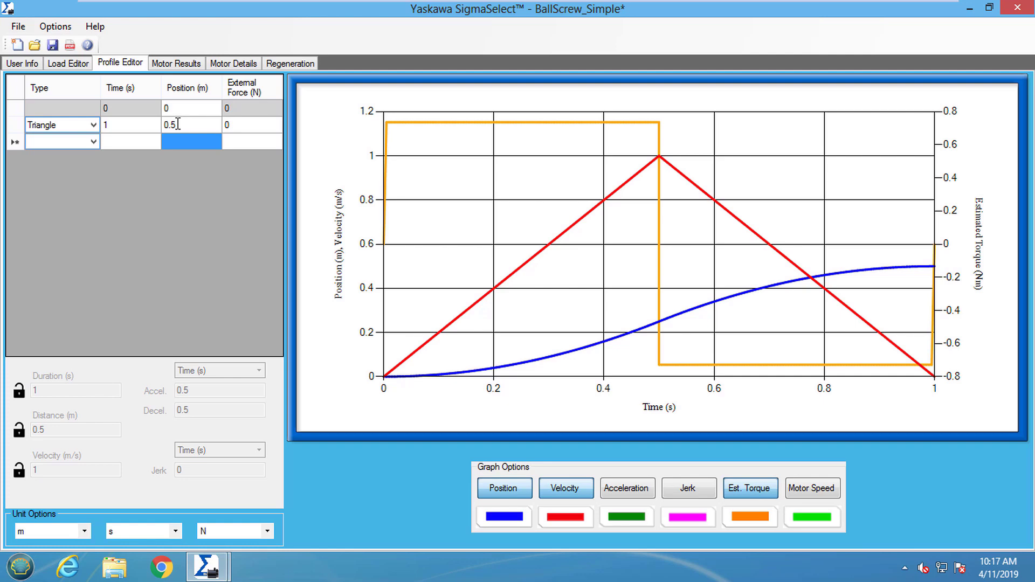
{"action": "left_click", "coordinate": [93, 125]}
{"action": "left_click", "coordinate": [92, 125]}
{"action": "left_click", "coordinate": [55, 168]}
{"action": "left_click", "coordinate": [195, 129]}
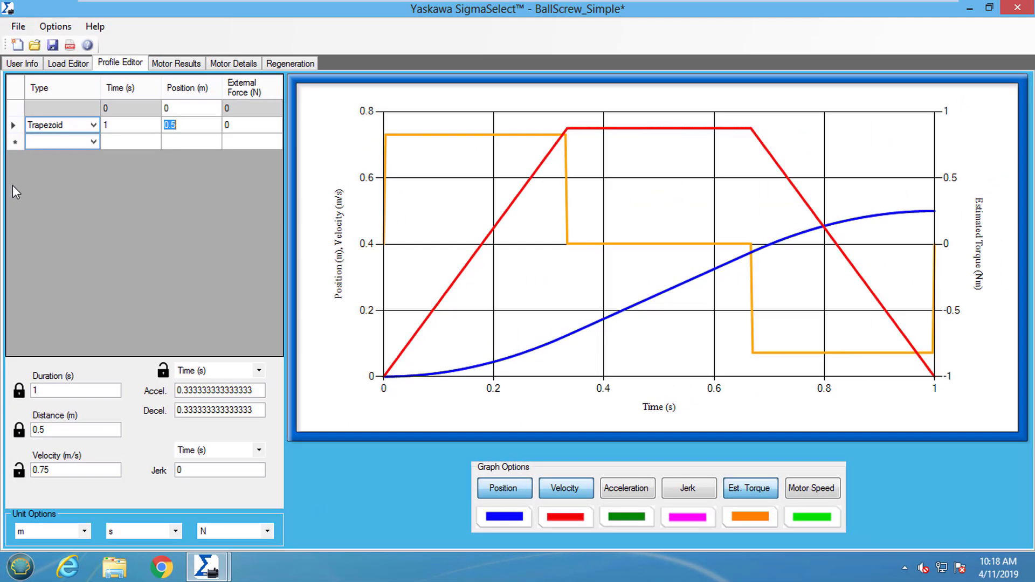
Look over the project unit settings and close them unchanged.
{"action": "left_click", "coordinate": [55, 26]}
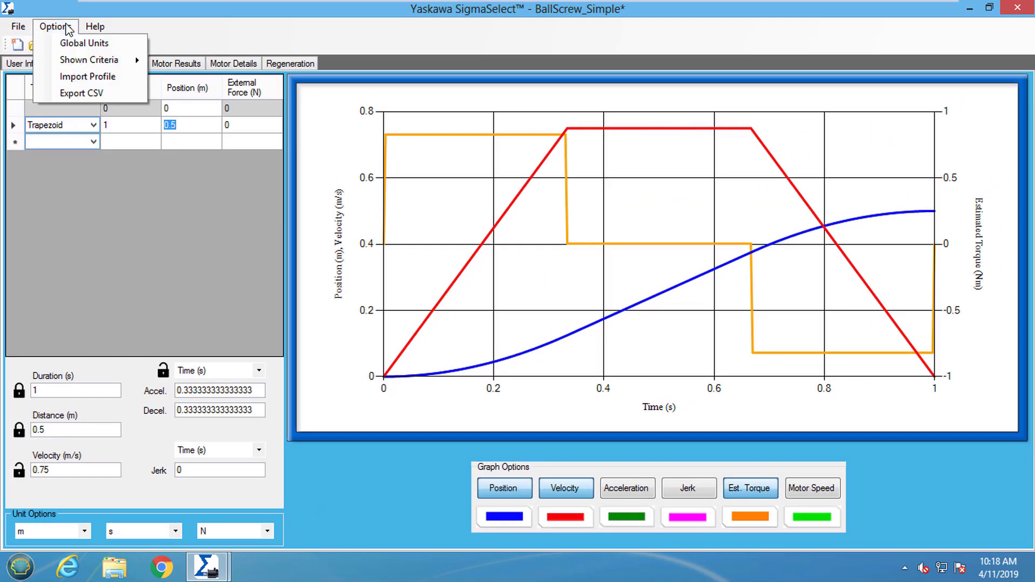
{"action": "left_click", "coordinate": [77, 43]}
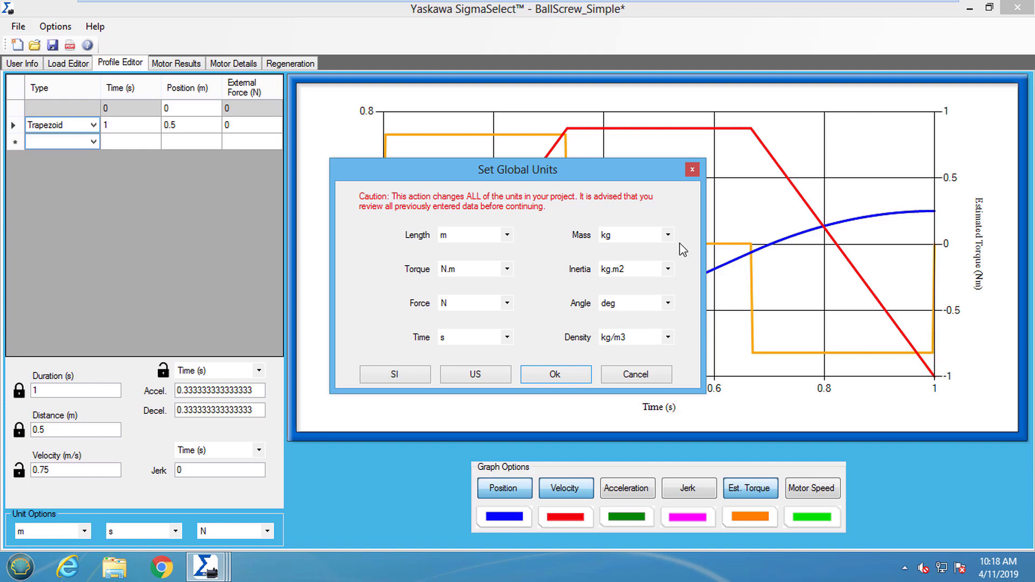
{"action": "left_click", "coordinate": [692, 170]}
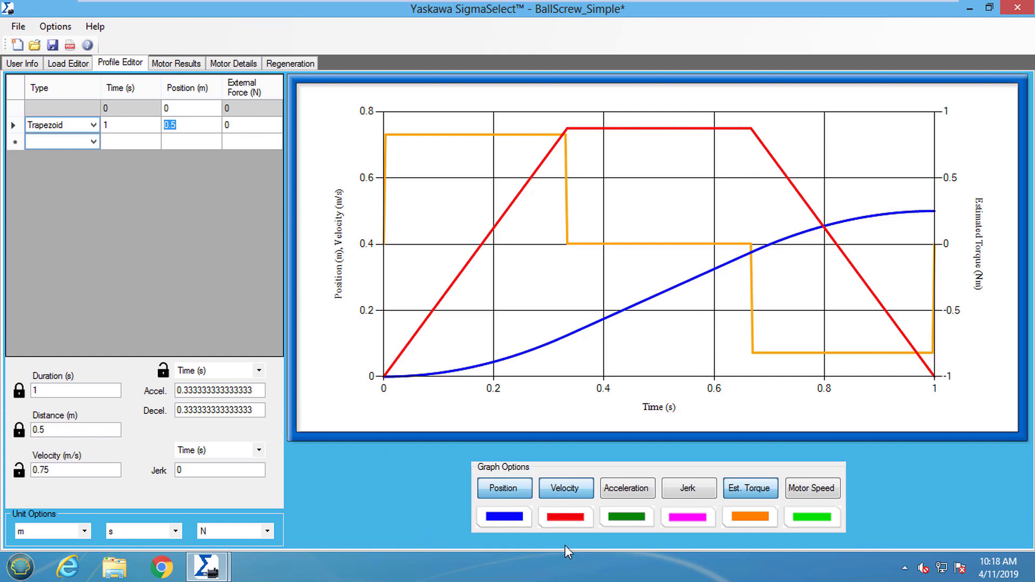
Reduce the graph to position, then overlay velocity, acceleration, jerk, estimated torque and motor speed.
{"action": "left_click", "coordinate": [564, 488]}
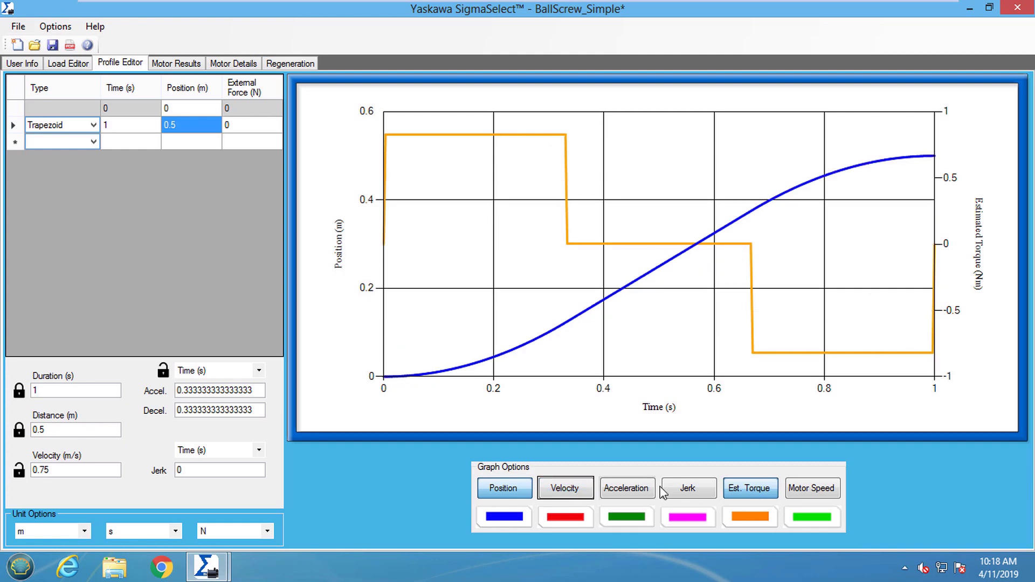
{"action": "left_click", "coordinate": [755, 488]}
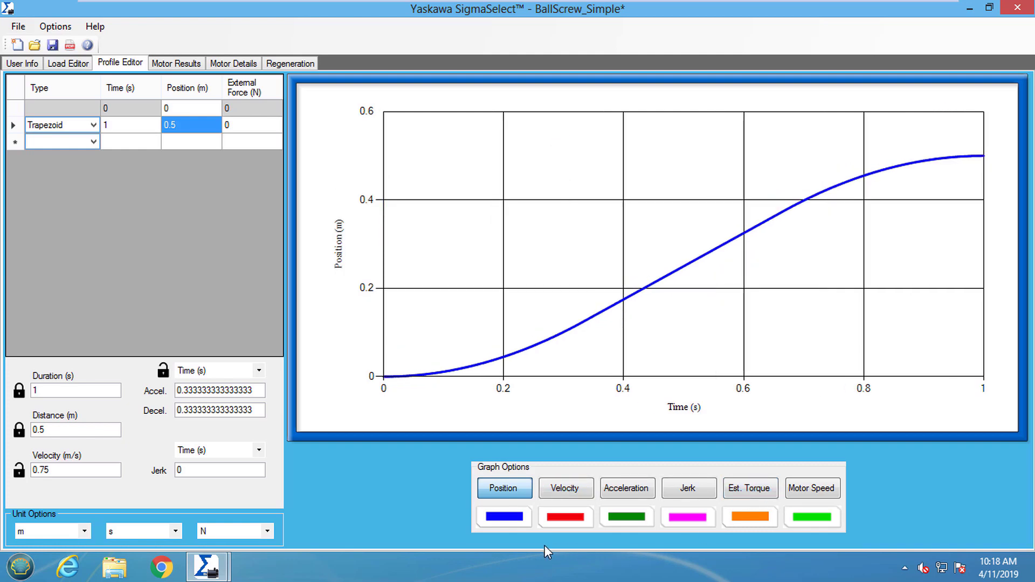
{"action": "left_click", "coordinate": [569, 491]}
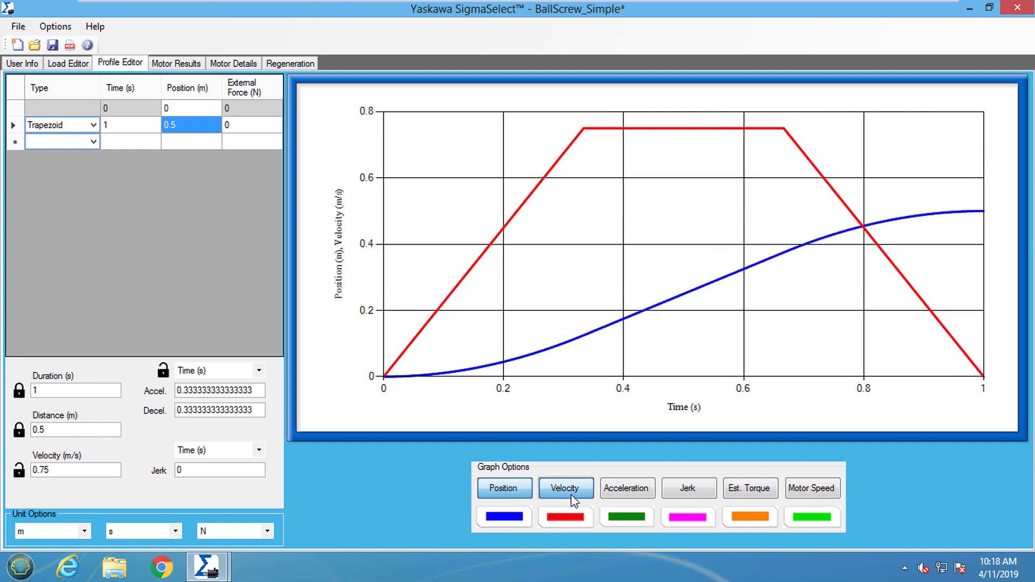
{"action": "left_click", "coordinate": [641, 499]}
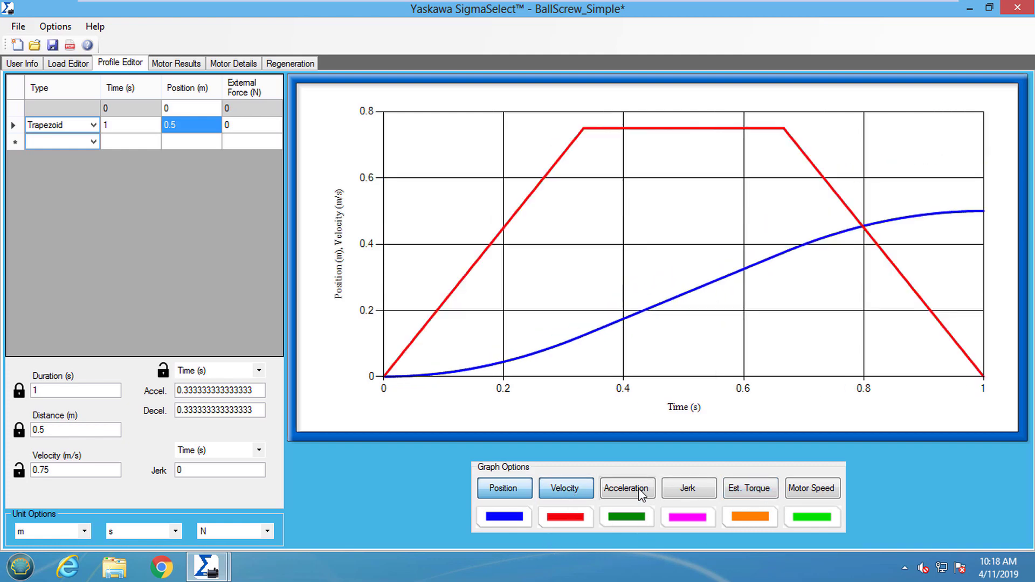
{"action": "left_click", "coordinate": [701, 499]}
{"action": "left_click", "coordinate": [754, 491]}
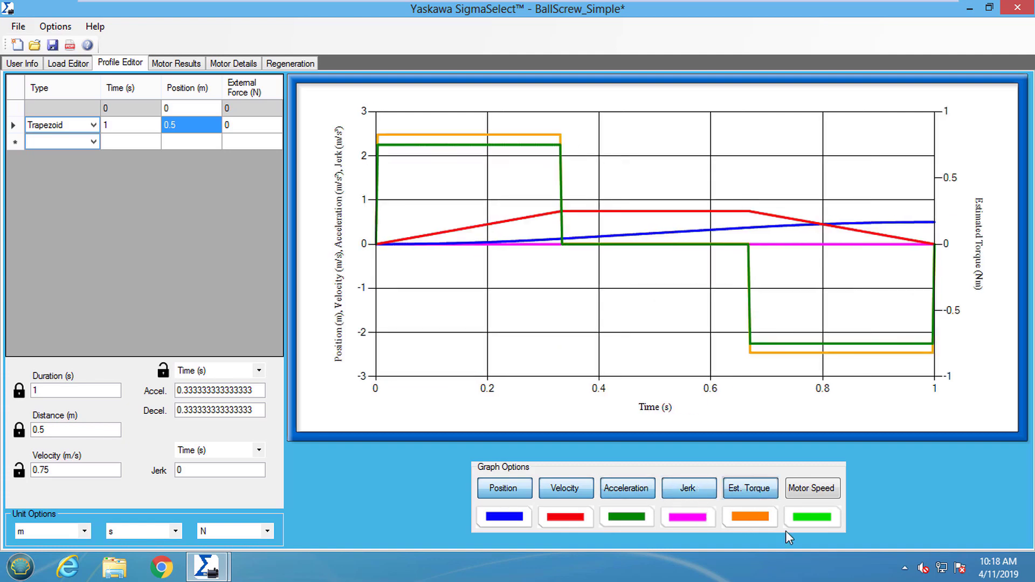
{"action": "left_click", "coordinate": [814, 491]}
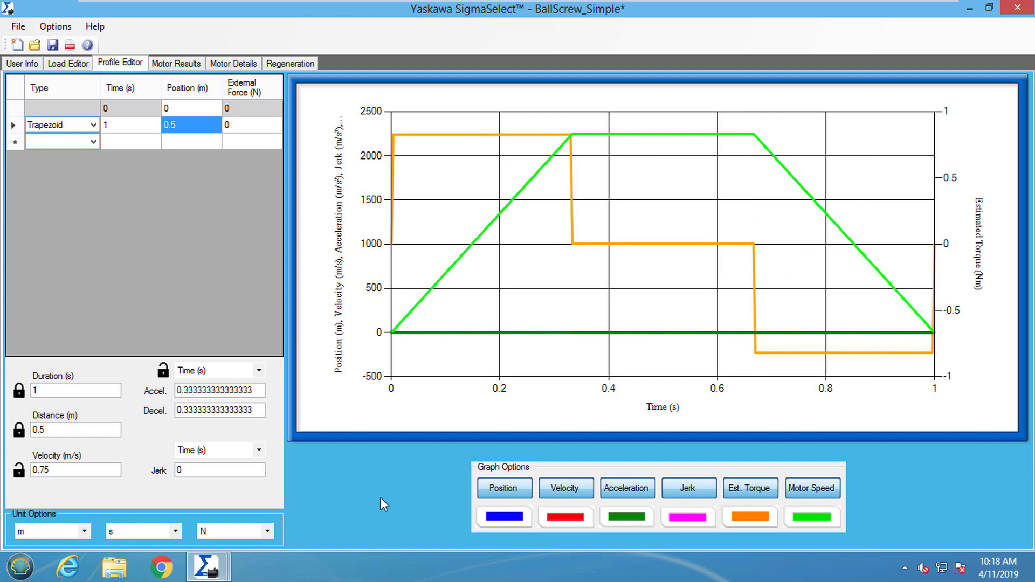
Open Options > Import Profile and show the CamEditor page reporting 0 connections.
{"action": "left_click", "coordinate": [55, 26]}
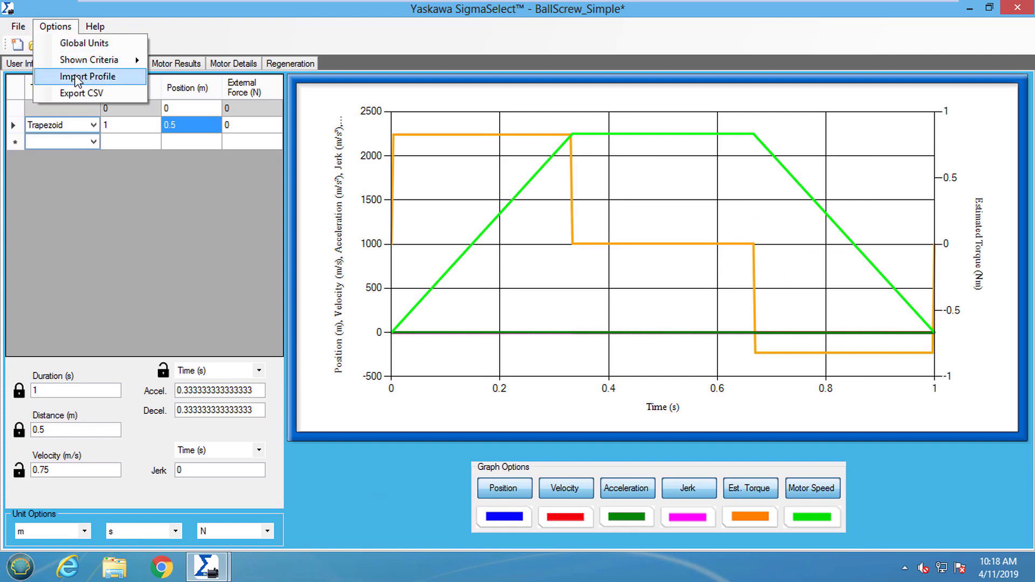
{"action": "left_click", "coordinate": [77, 78]}
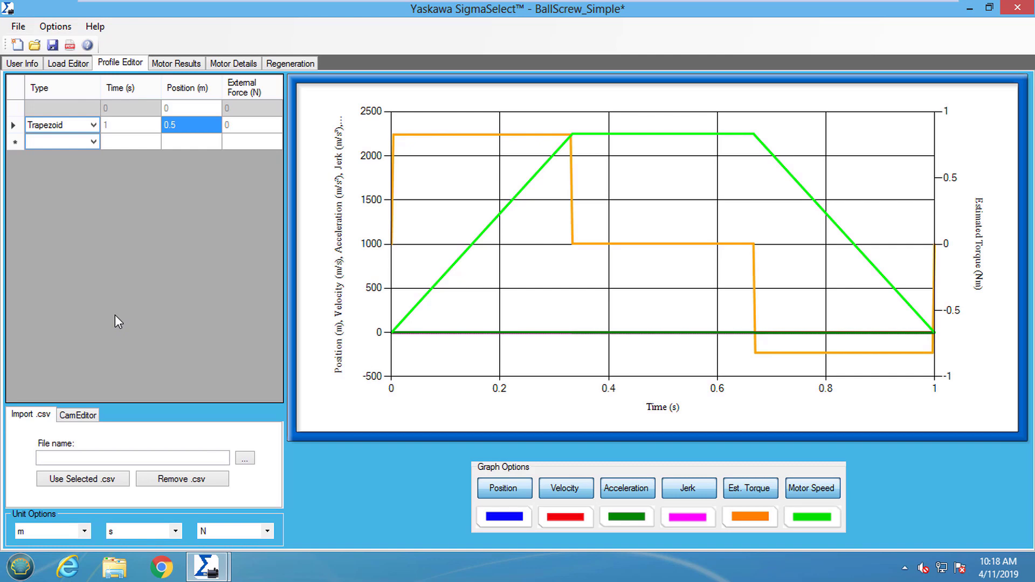
{"action": "left_click", "coordinate": [83, 416]}
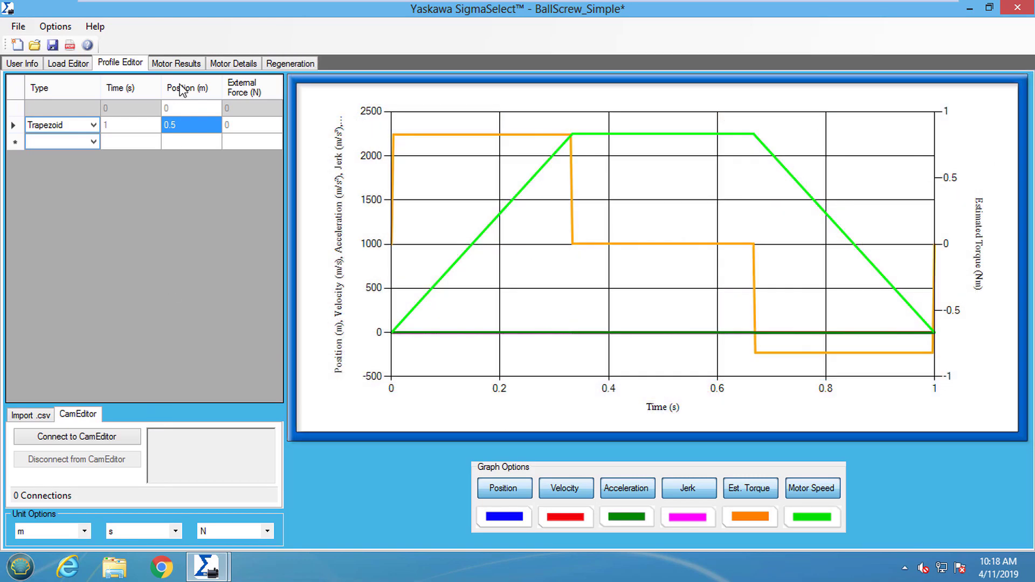
On Motor Results, try the Torque FOS and Max Inertia Ratio filters, leaving both off.
{"action": "left_click", "coordinate": [178, 65]}
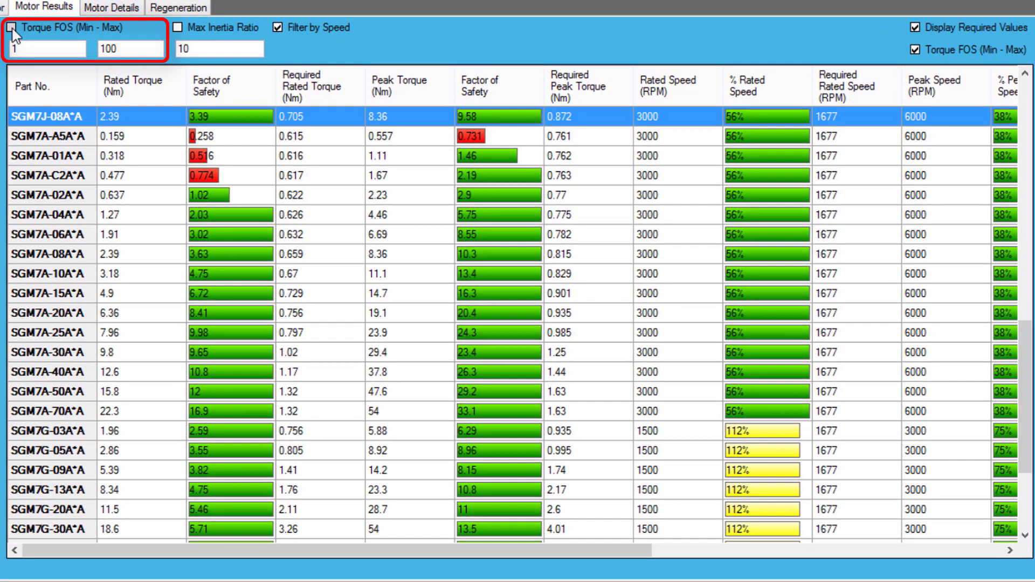
{"action": "left_click", "coordinate": [12, 28]}
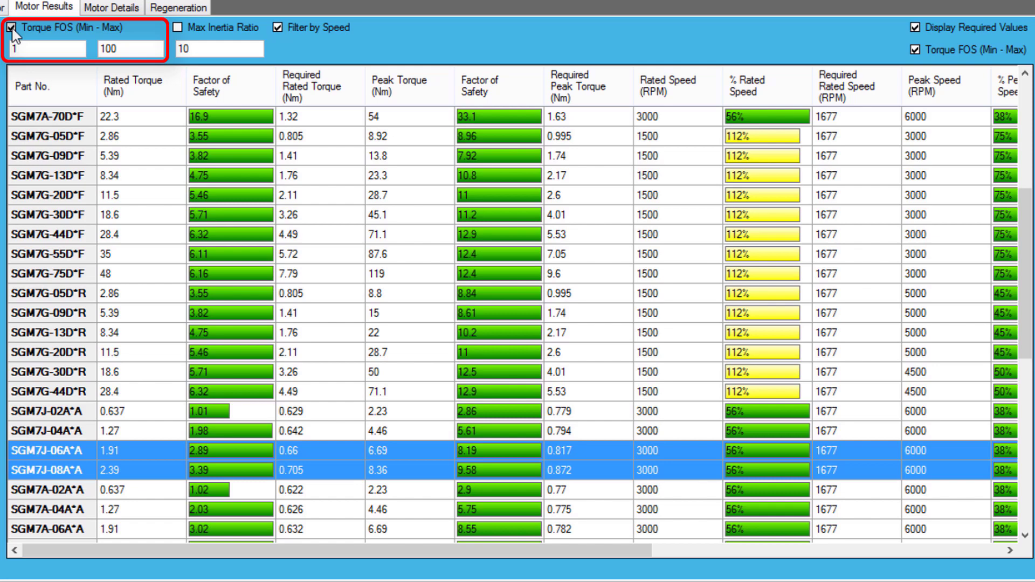
{"action": "left_click", "coordinate": [11, 28]}
{"action": "left_click", "coordinate": [177, 28]}
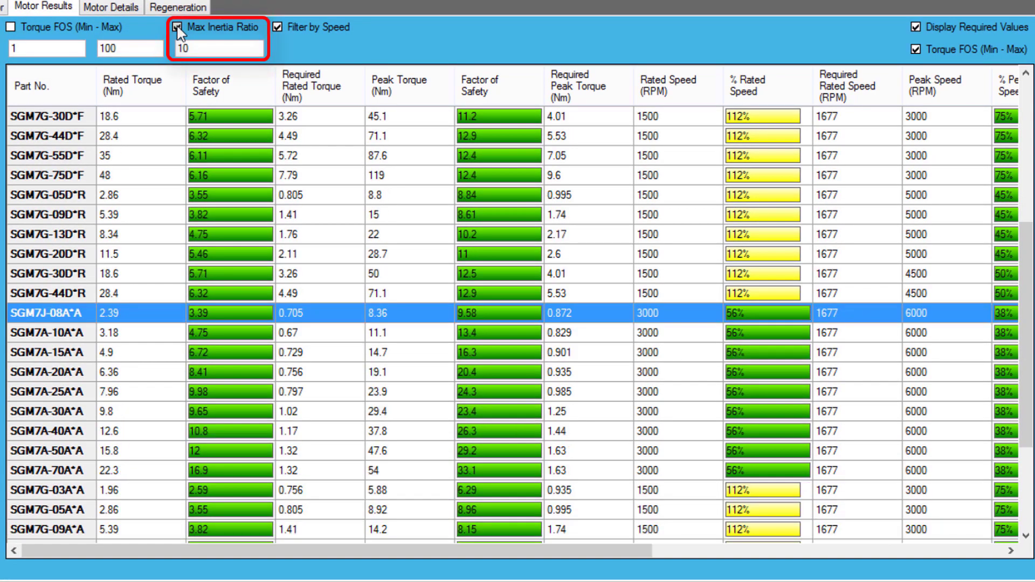
{"action": "left_click", "coordinate": [177, 27]}
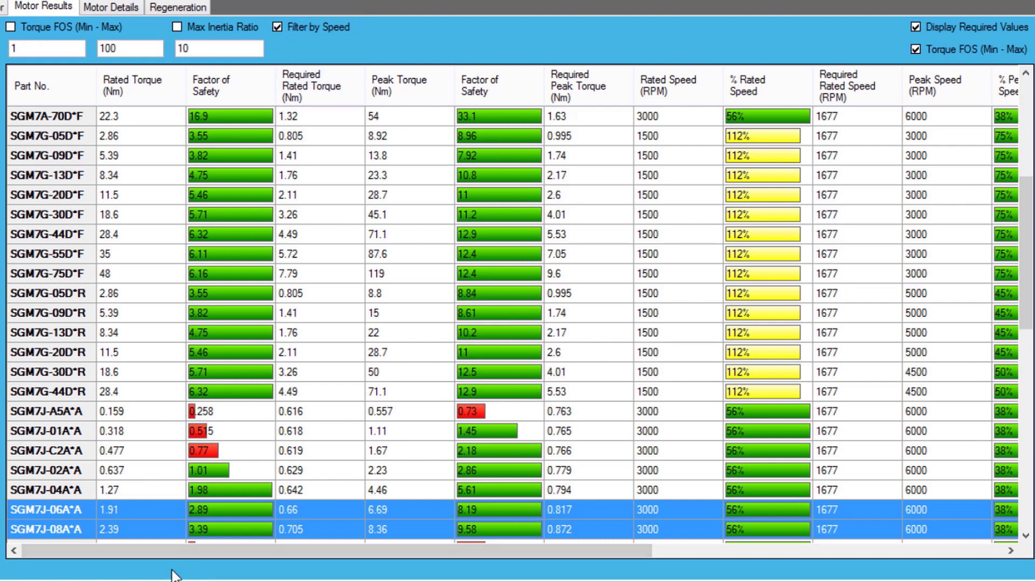
Scroll the motor table and select the SGM7J-06A*A motor.
{"action": "left_click_drag", "start_coordinate": [166, 552], "coordinate": [520, 548]}
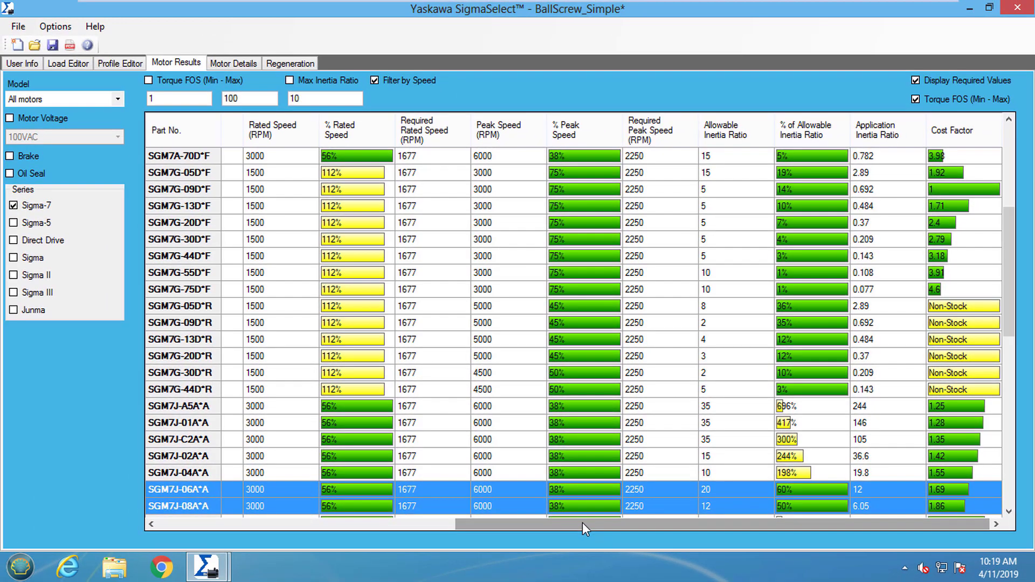
{"action": "left_click_drag", "start_coordinate": [582, 522], "coordinate": [335, 524]}
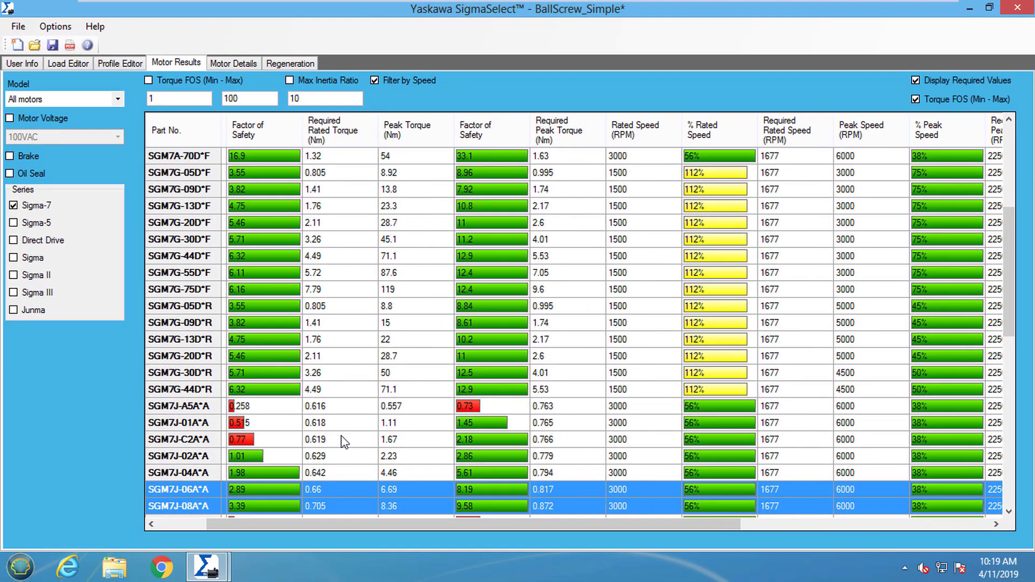
{"action": "left_click", "coordinate": [197, 491]}
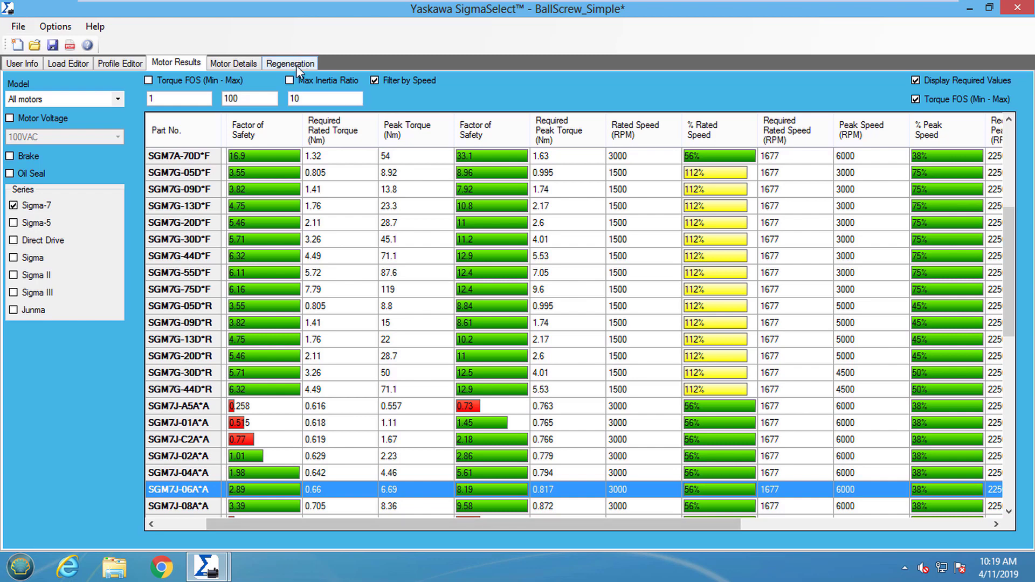
{"action": "left_click", "coordinate": [232, 64]}
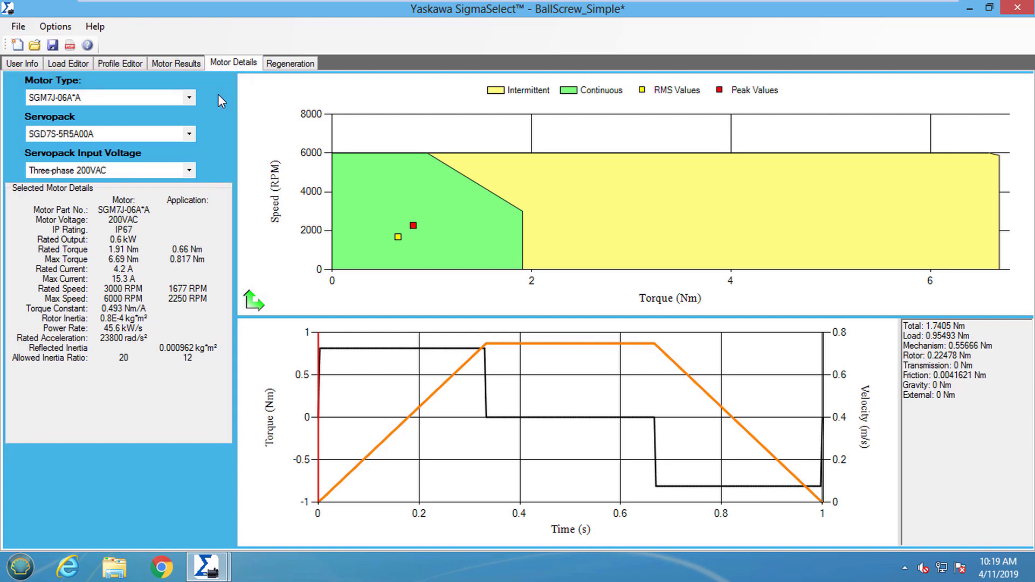
{"action": "left_click", "coordinate": [177, 63]}
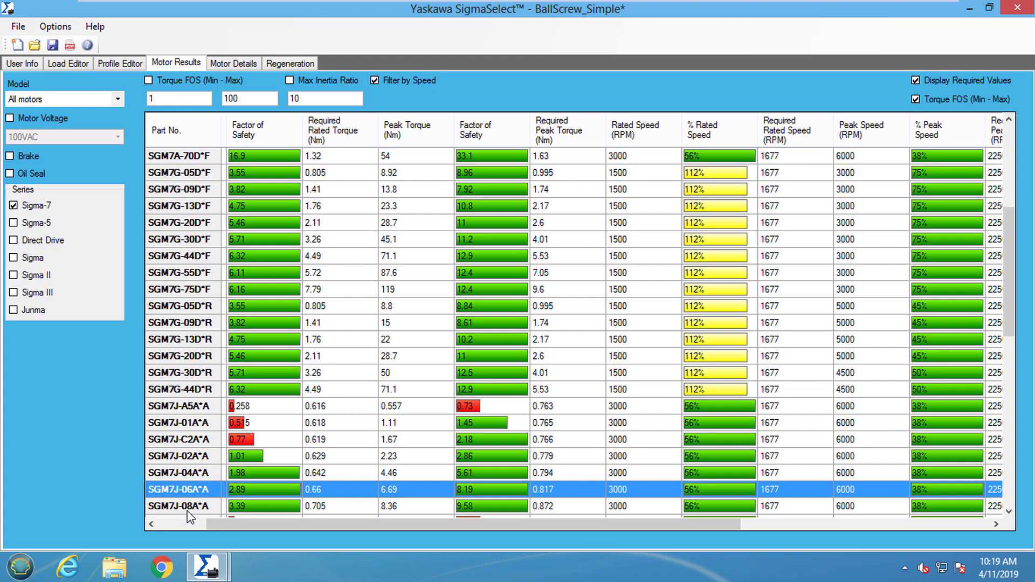
In Motor Details, switch the motor to SGM7J-08A*A and back to SGM7J-06A*A.
{"action": "left_click", "coordinate": [237, 63]}
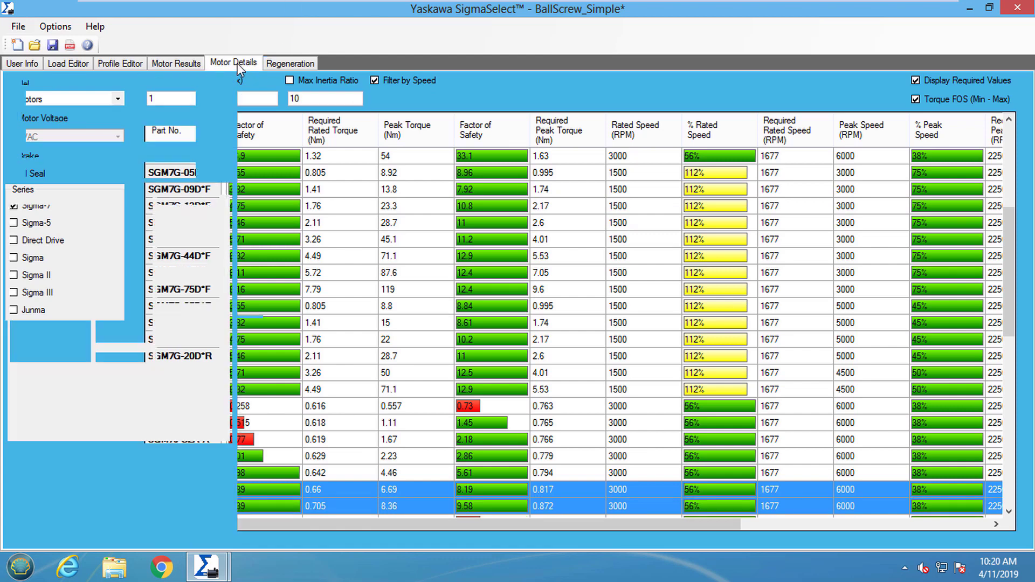
{"action": "left_click", "coordinate": [188, 98]}
{"action": "left_click", "coordinate": [156, 124]}
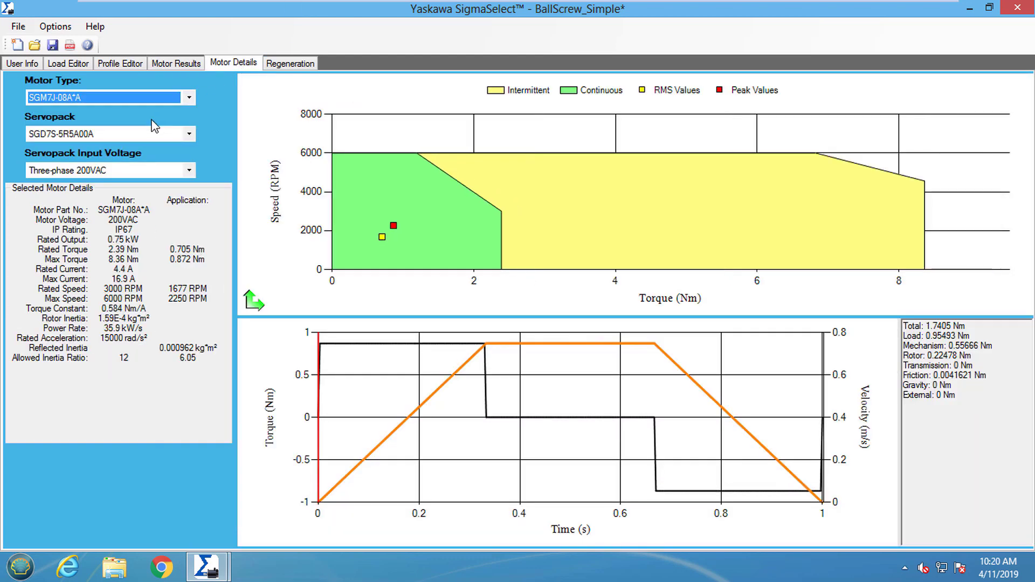
{"action": "left_click", "coordinate": [189, 98]}
{"action": "left_click", "coordinate": [134, 111]}
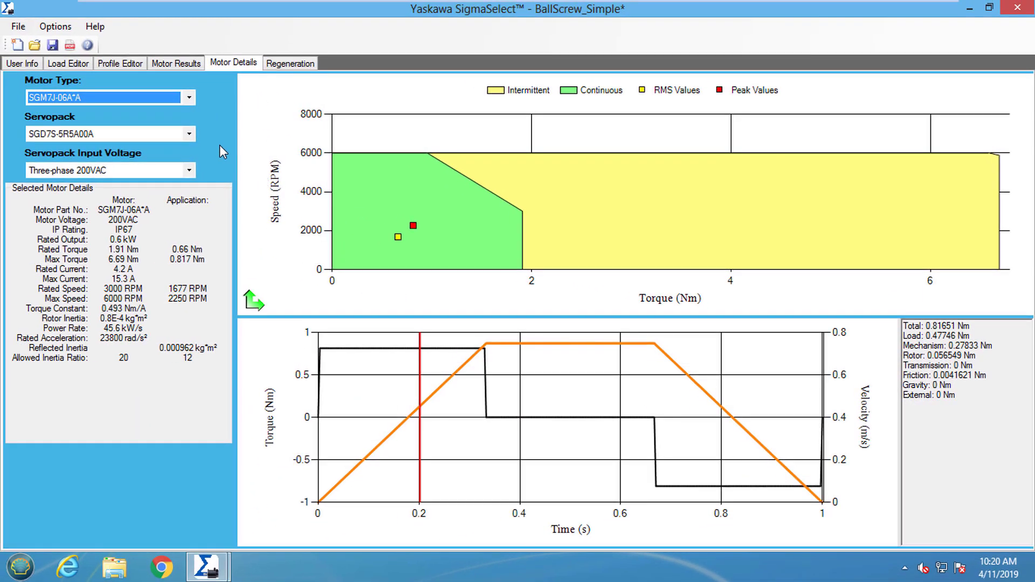
Keep the SGD7S-5R5A00A servopack and view its regeneration check: 31.4 J versus 57.8 J allowable.
{"action": "left_click", "coordinate": [189, 135]}
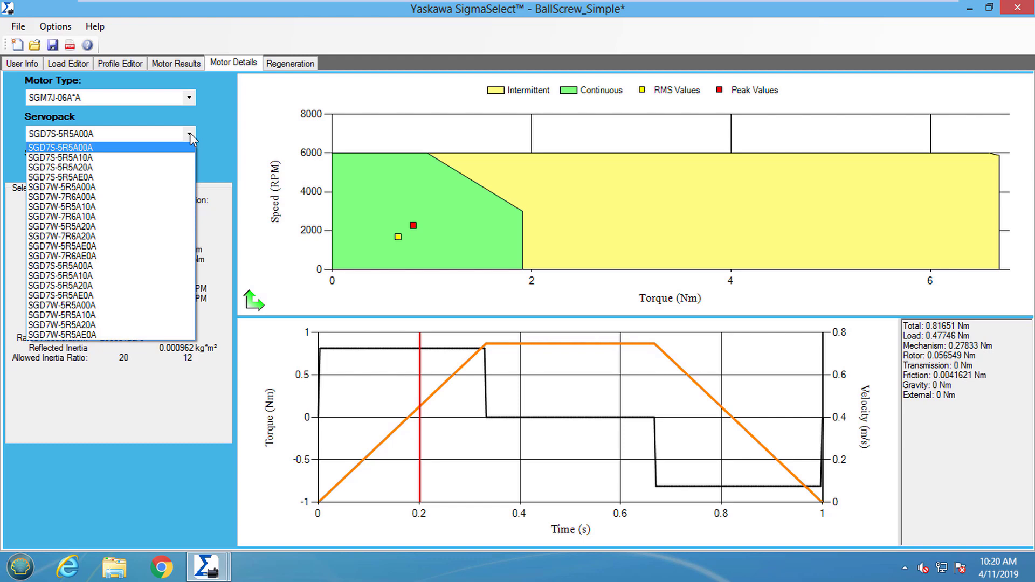
{"action": "left_click", "coordinate": [190, 133]}
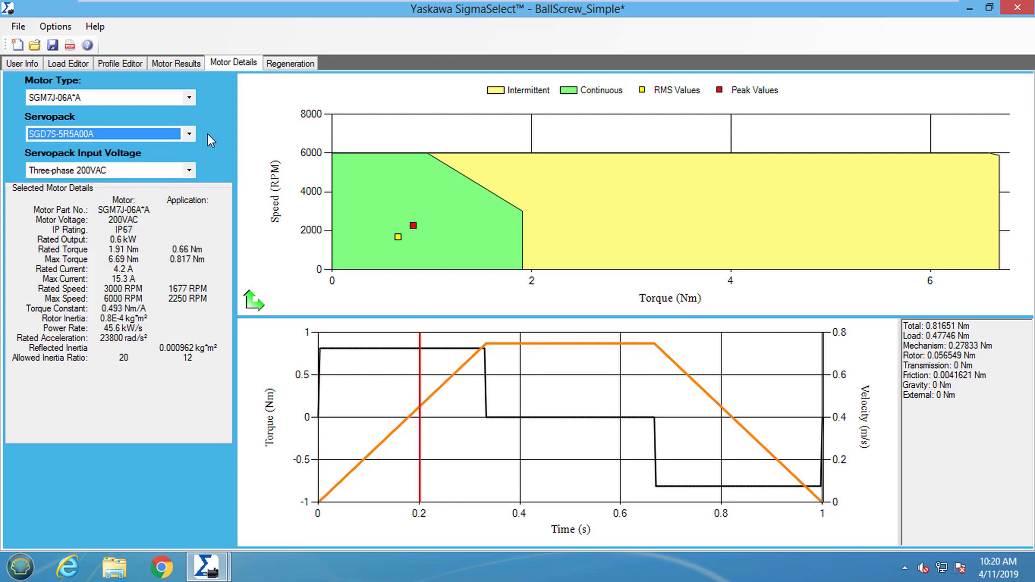
{"action": "left_click", "coordinate": [286, 69]}
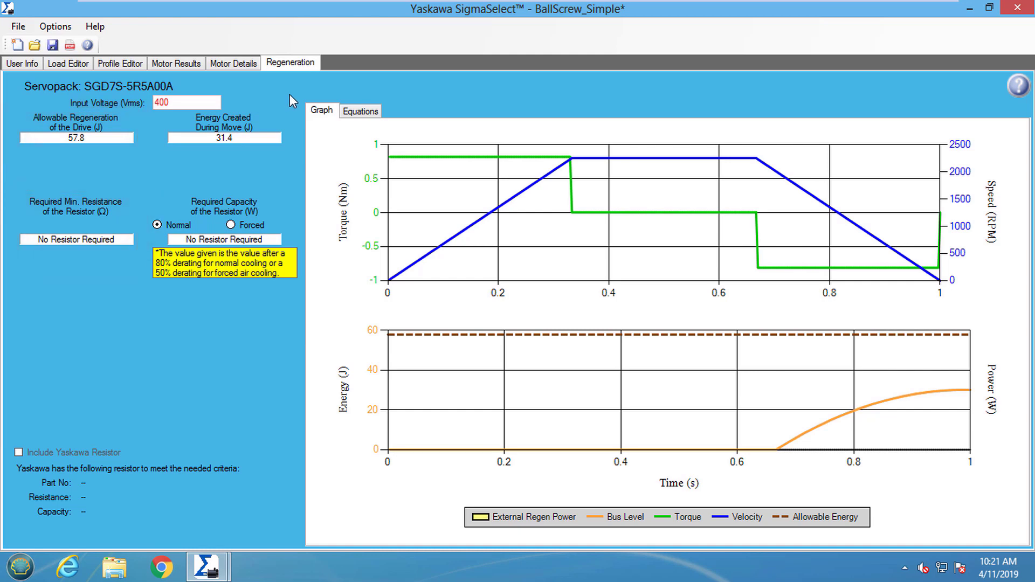
Display the regeneration equations, then export and save the sizing report as a PDF.
{"action": "left_click", "coordinate": [353, 108]}
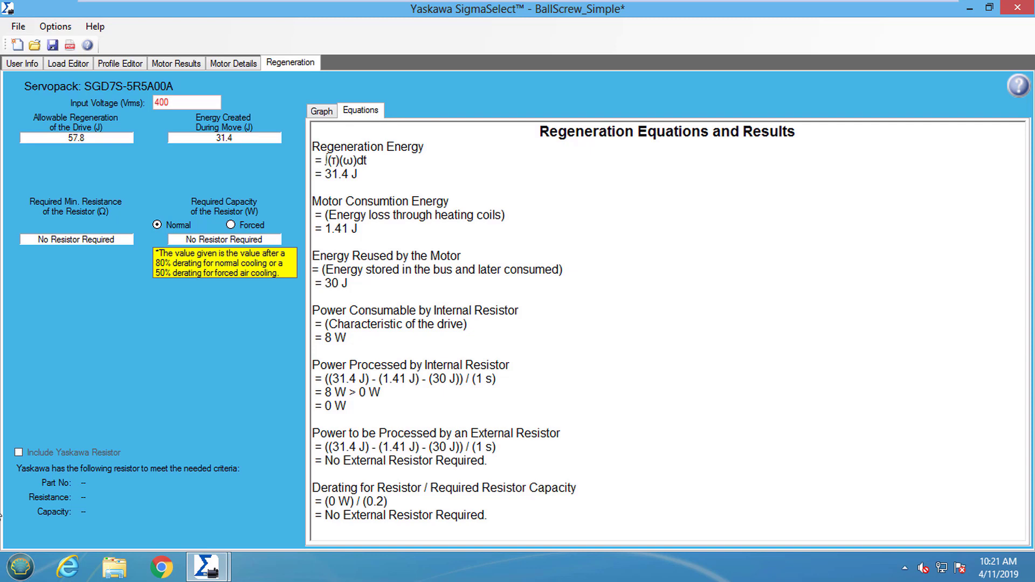
{"action": "left_click", "coordinate": [70, 45]}
{"action": "left_click", "coordinate": [390, 356]}
Scroll the PDF report down to the Torque/Speed Curve on page 5.
{"action": "scroll", "coordinate": [410, 394], "scroll_direction": "down", "scroll_amount": 10}
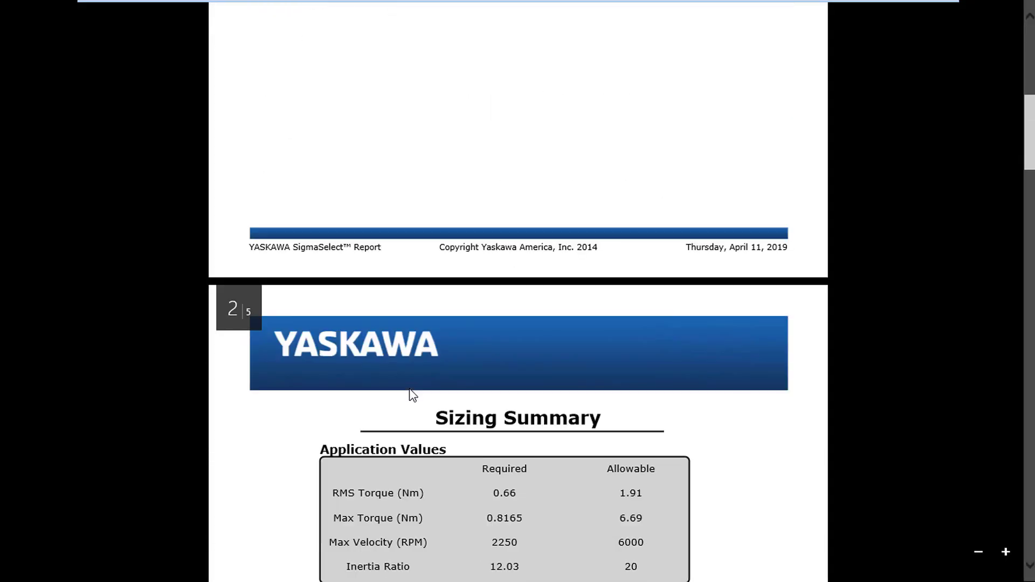
{"action": "scroll", "coordinate": [409, 389], "scroll_direction": "down", "scroll_amount": 20}
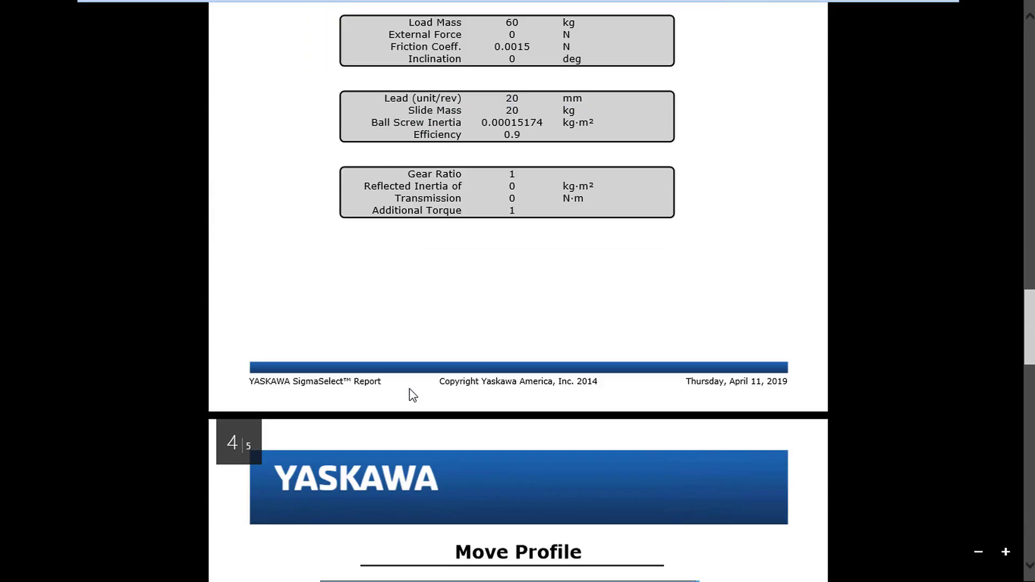
{"action": "scroll", "coordinate": [412, 395], "scroll_direction": "down", "scroll_amount": 20}
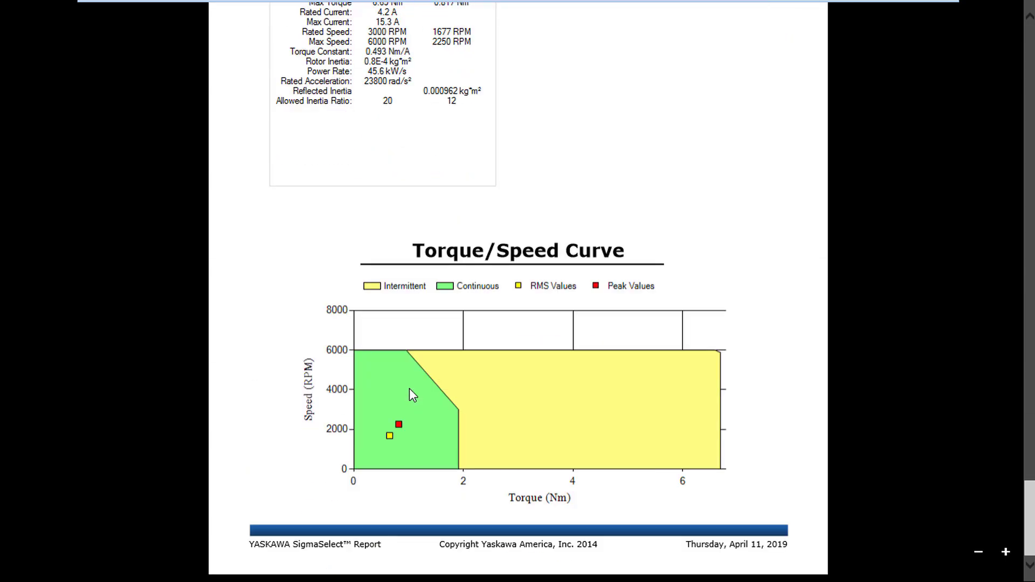